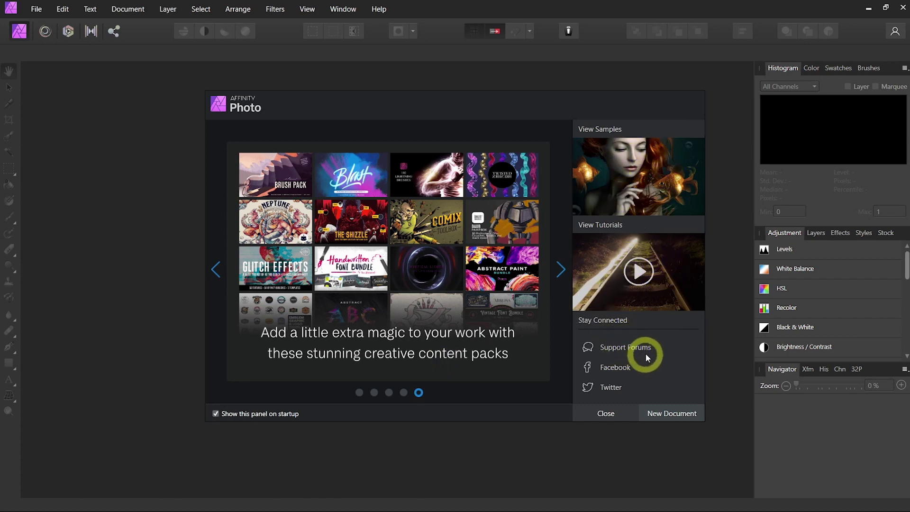
# Step: Start a new document and look through the preset categories from My Presets to Architectural
pyautogui.click(681, 412)
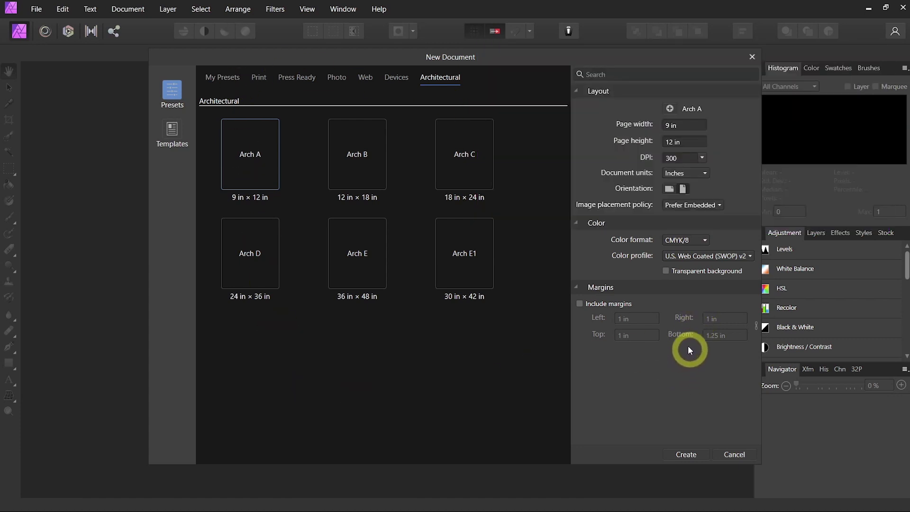
pyautogui.click(225, 76)
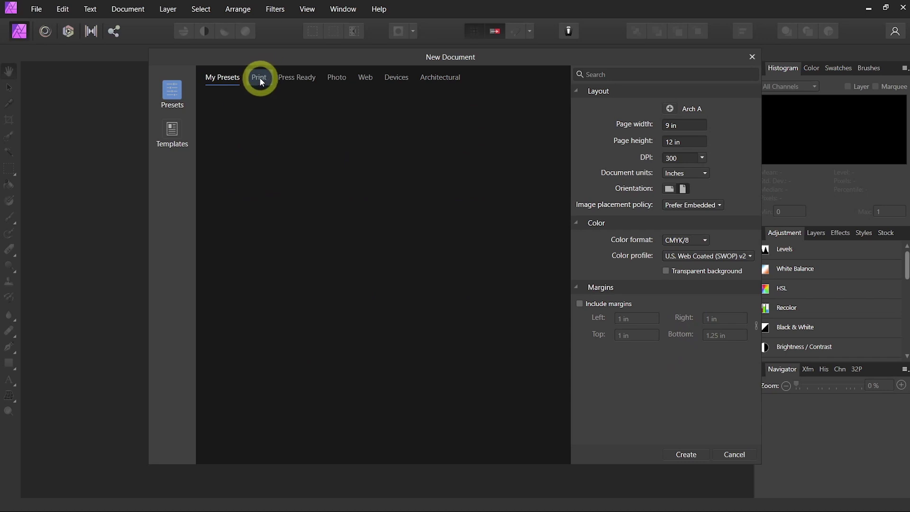
pyautogui.click(259, 77)
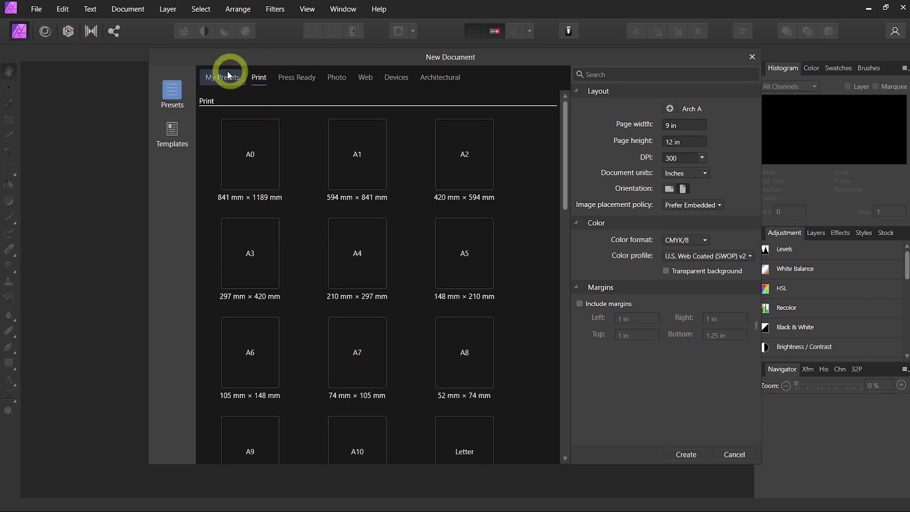
pyautogui.click(302, 77)
pyautogui.click(336, 79)
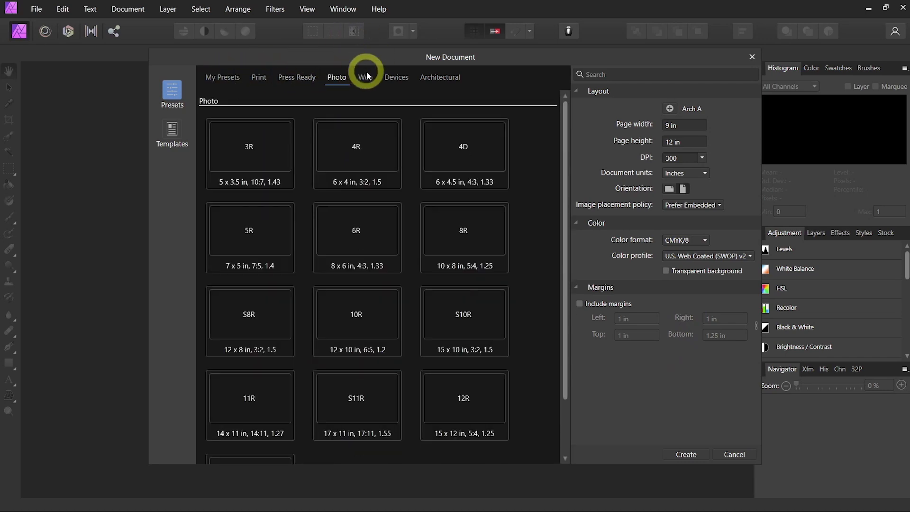
pyautogui.click(370, 78)
pyautogui.click(397, 77)
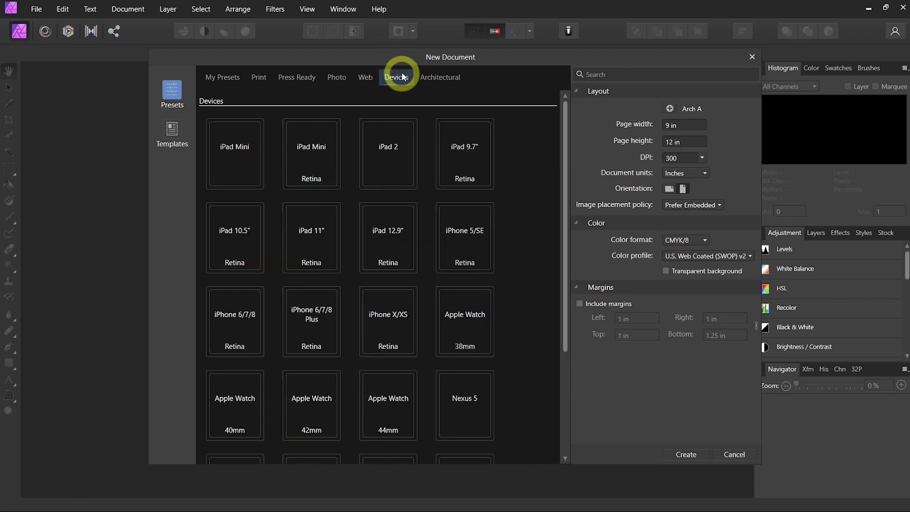
pyautogui.click(450, 76)
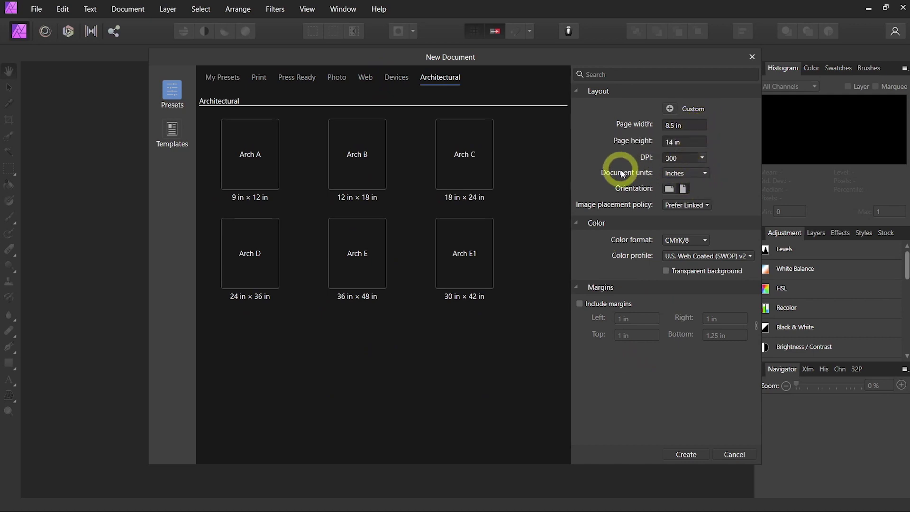
# Step: Set the document units to Pixels, with a page width of 1920 pt and a page height of 1080 px
pyautogui.click(695, 174)
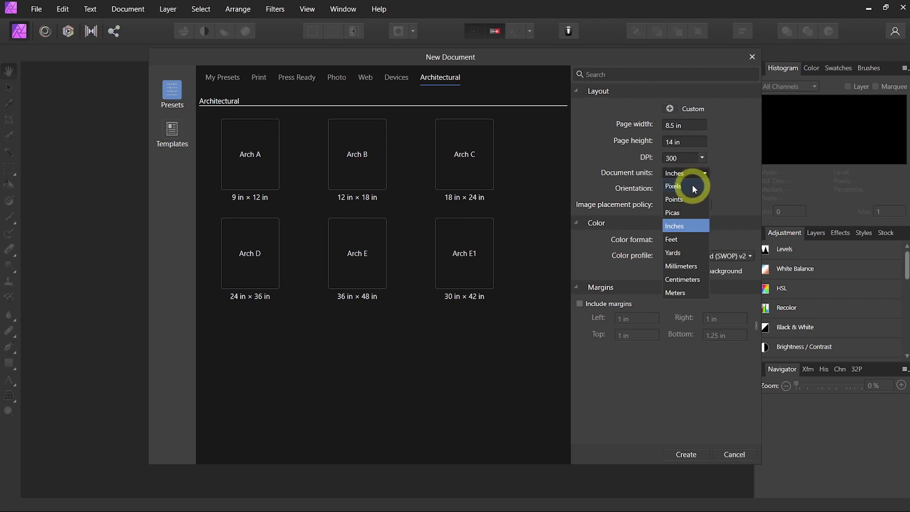
pyautogui.click(692, 186)
pyautogui.click(683, 125)
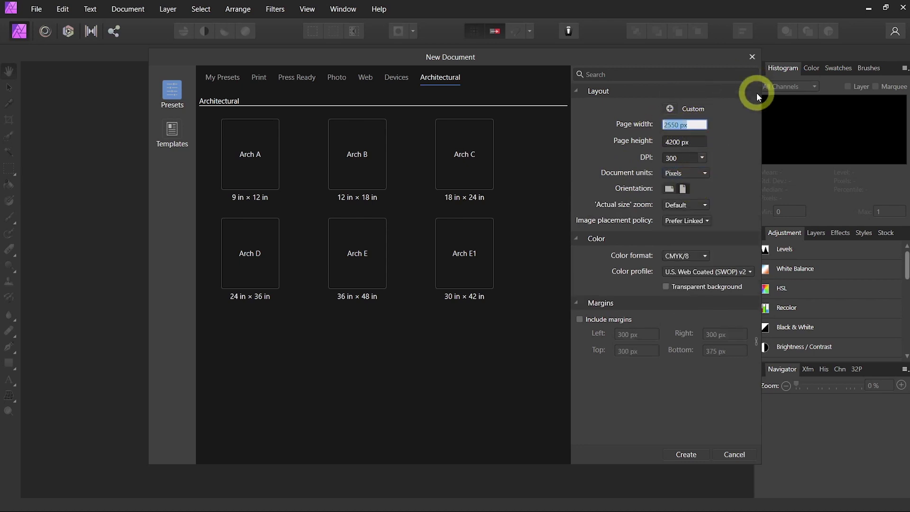
pyautogui.write('1920 pt')
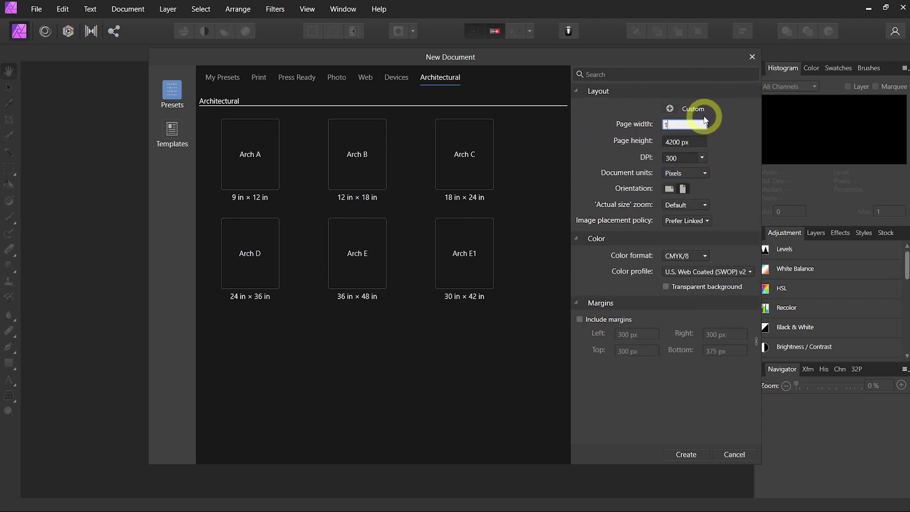
pyautogui.click(692, 142)
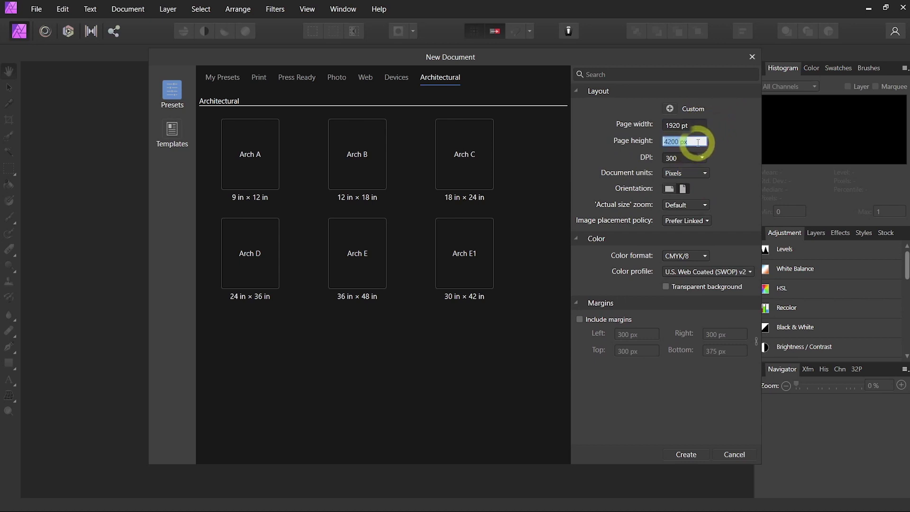
pyautogui.write('1080 px')
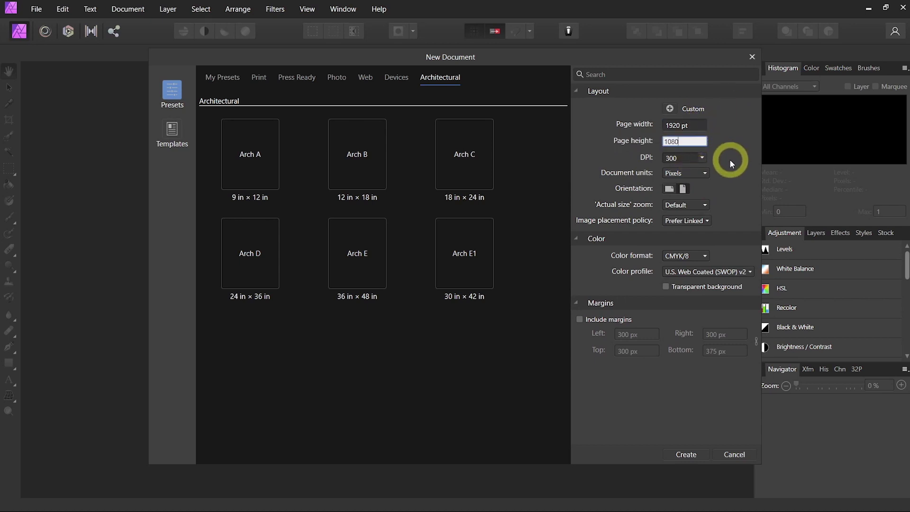
pyautogui.press('Return')
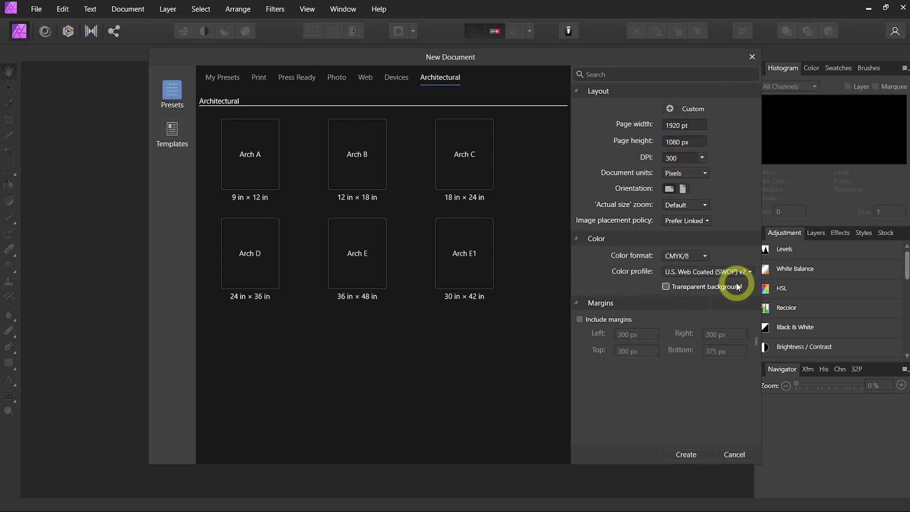
# Step: Set the new document's color format to RGB/8 and create it
pyautogui.click(689, 257)
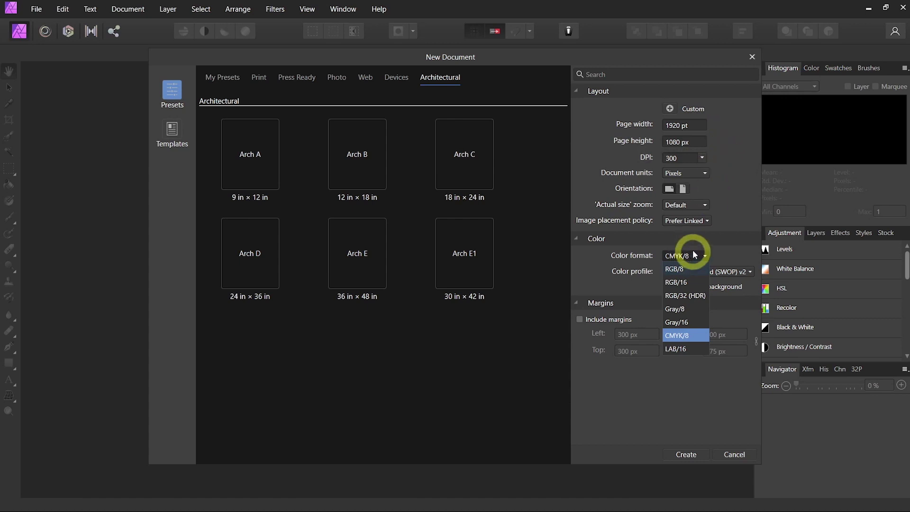
pyautogui.click(682, 269)
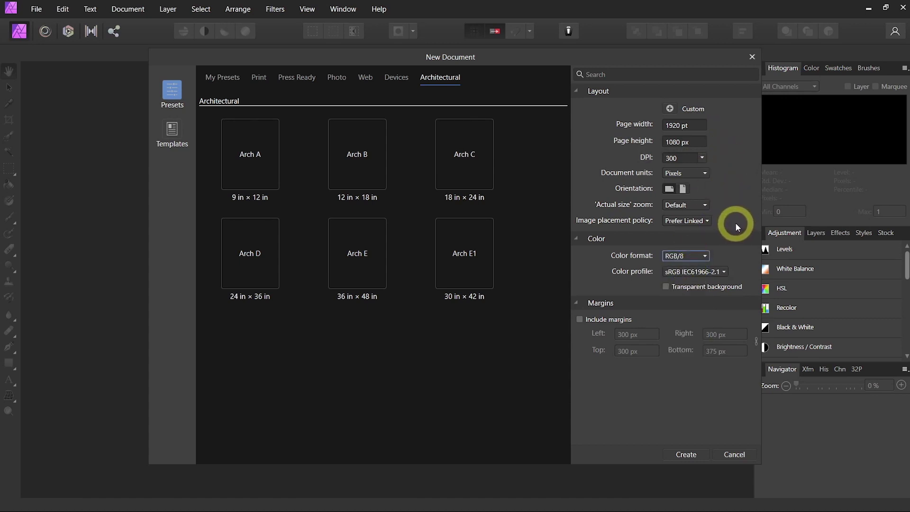
pyautogui.click(683, 454)
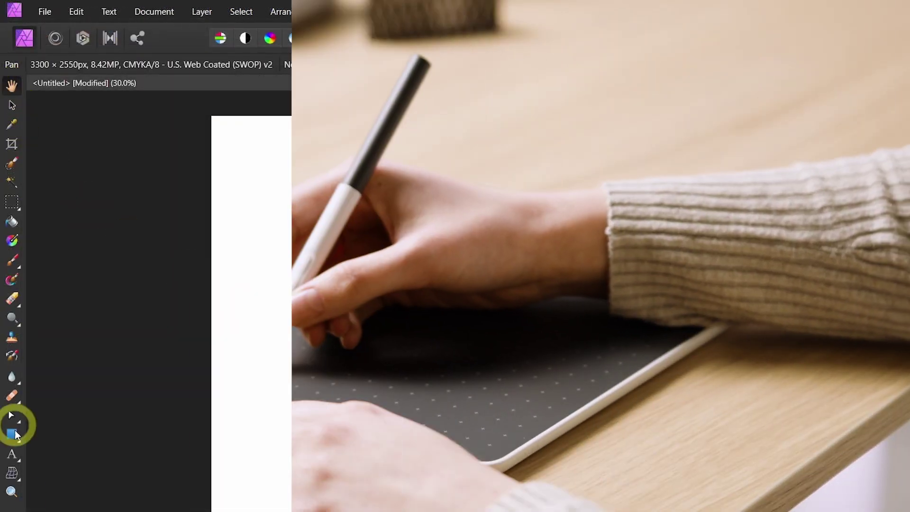
# Step: Paint a wavy black stroke across the upper half of the page with the 64 px Paint Brush
pyautogui.click(20, 93)
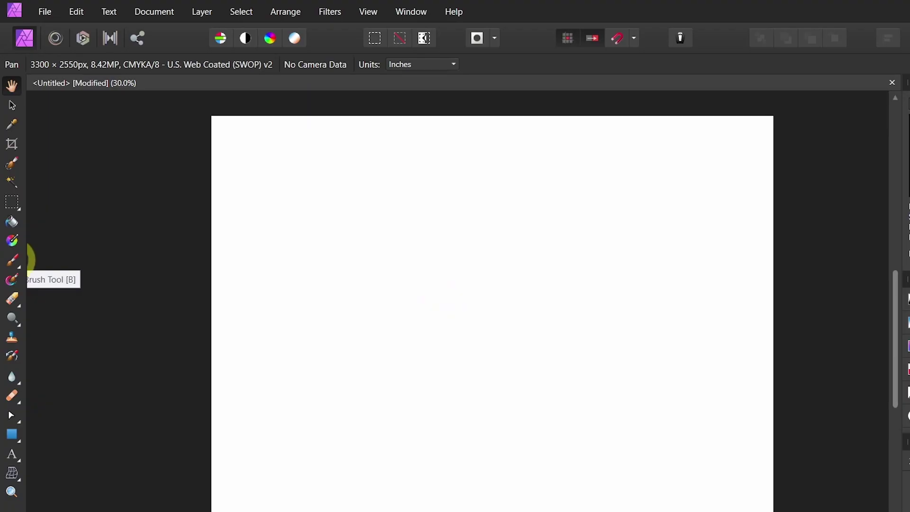
pyautogui.click(14, 260)
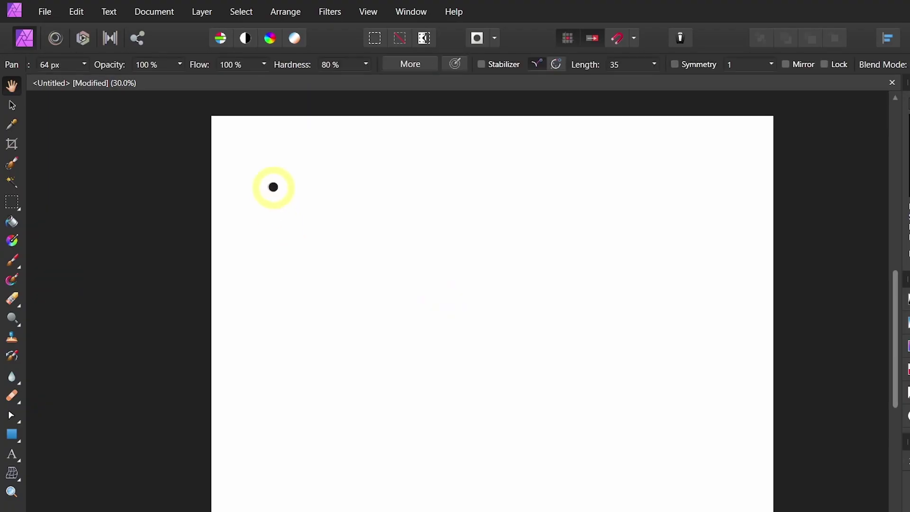
pyautogui.moveTo(247, 324); pyautogui.dragTo(341, 150)
pyautogui.moveTo(338, 201)
pyautogui.mouseDown()
pyautogui.moveTo(383, 253)
pyautogui.moveTo(449, 292)
pyautogui.mouseUp()
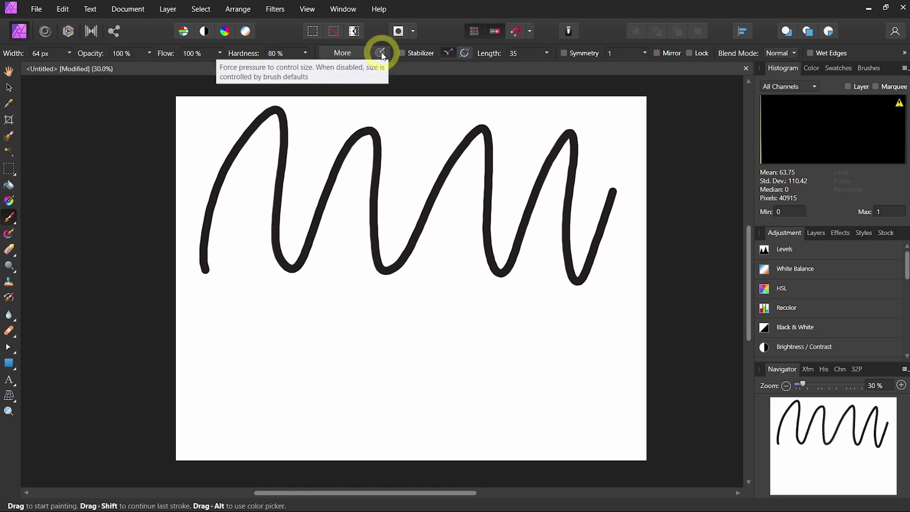
# Step: Turn on pressure-controlled brush size and paint a second wavy stroke of varying thickness across the lower half of the page
pyautogui.click(381, 52)
pyautogui.click(499, 165)
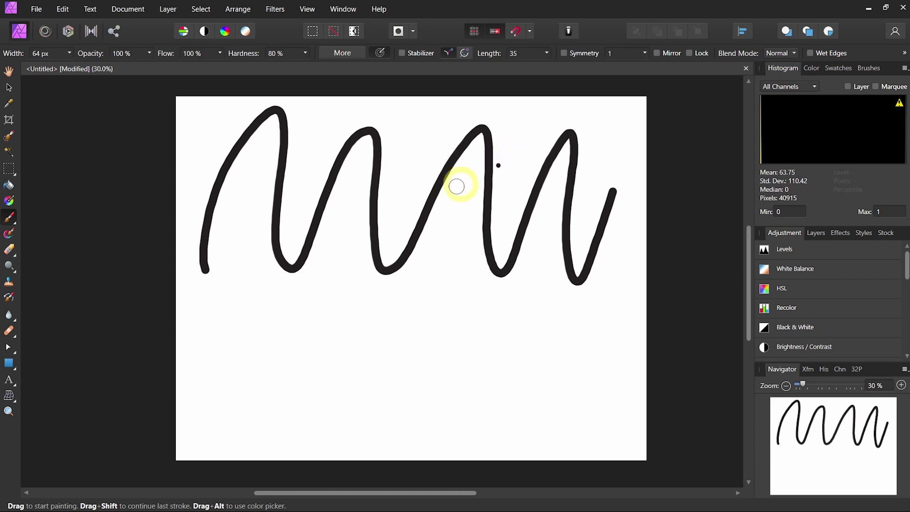
pyautogui.moveTo(222, 429)
pyautogui.mouseDown()
pyautogui.moveTo(252, 299)
pyautogui.moveTo(449, 327)
pyautogui.mouseUp()
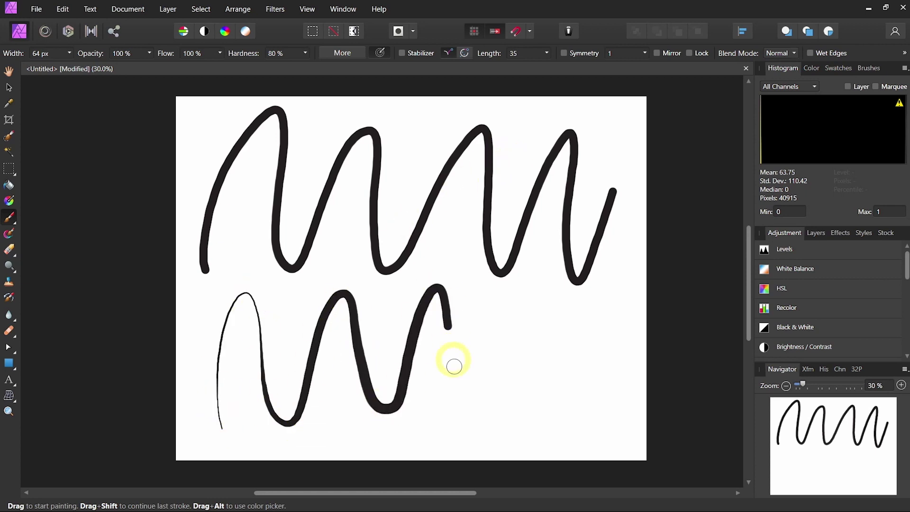
pyautogui.moveTo(454, 367)
pyautogui.mouseDown()
pyautogui.moveTo(540, 404)
pyautogui.moveTo(613, 376)
pyautogui.moveTo(625, 315)
pyautogui.mouseUp()
pyautogui.click(626, 248)
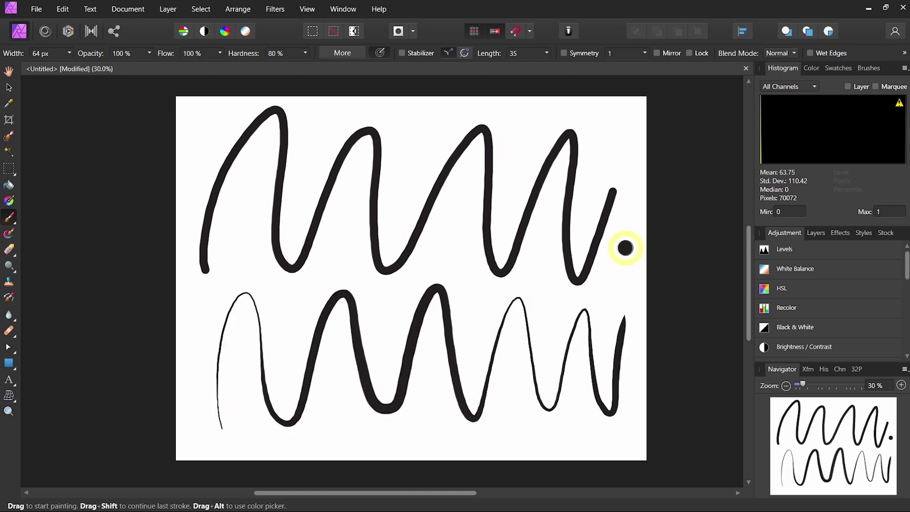
pyautogui.hotkey('ctrl', 'z')
# Step: Crop the page inward from its left and right edges to a portrait format
pyautogui.click(9, 71)
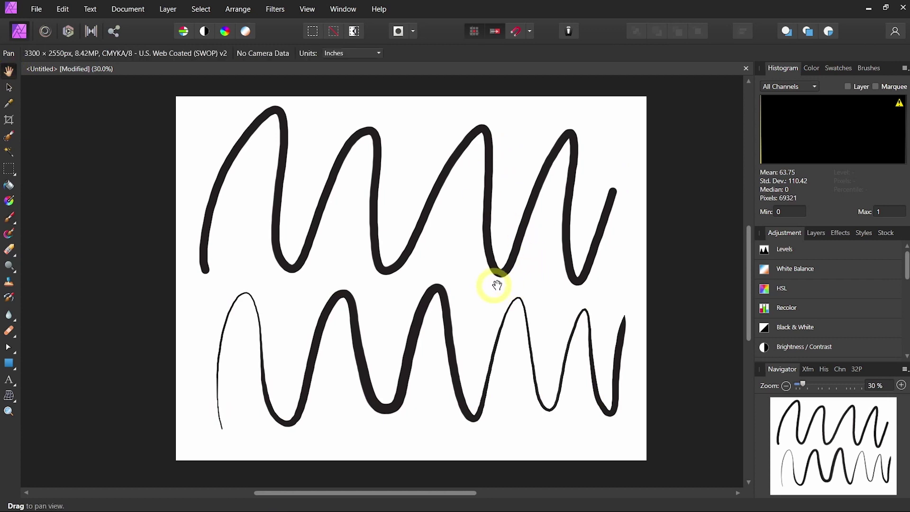
pyautogui.moveTo(415, 287); pyautogui.dragTo(357, 257)
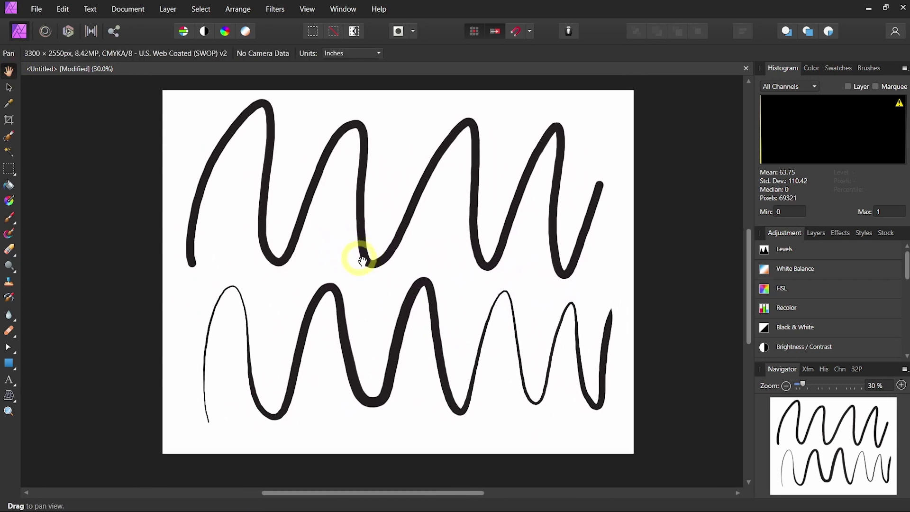
pyautogui.click(17, 124)
pyautogui.press('h')
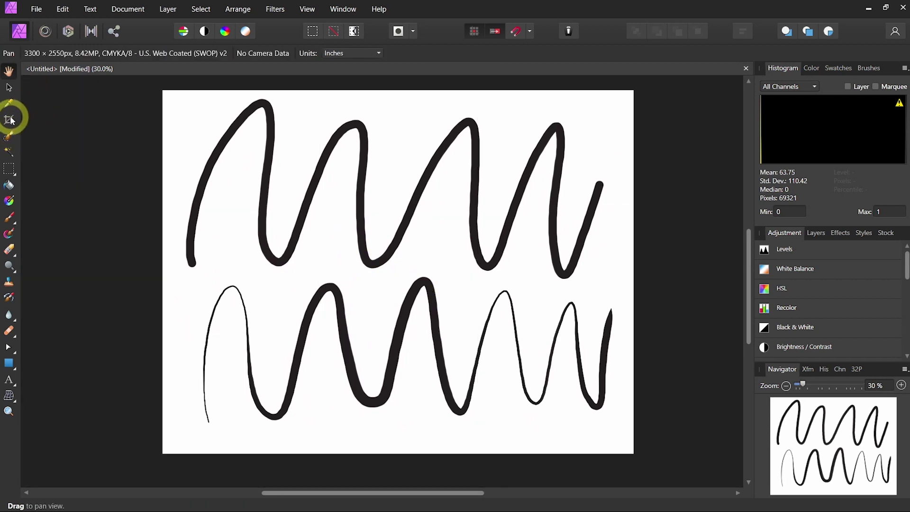
pyautogui.click(12, 120)
pyautogui.moveTo(161, 270); pyautogui.dragTo(256, 271)
pyautogui.moveTo(634, 272); pyautogui.dragTo(601, 270)
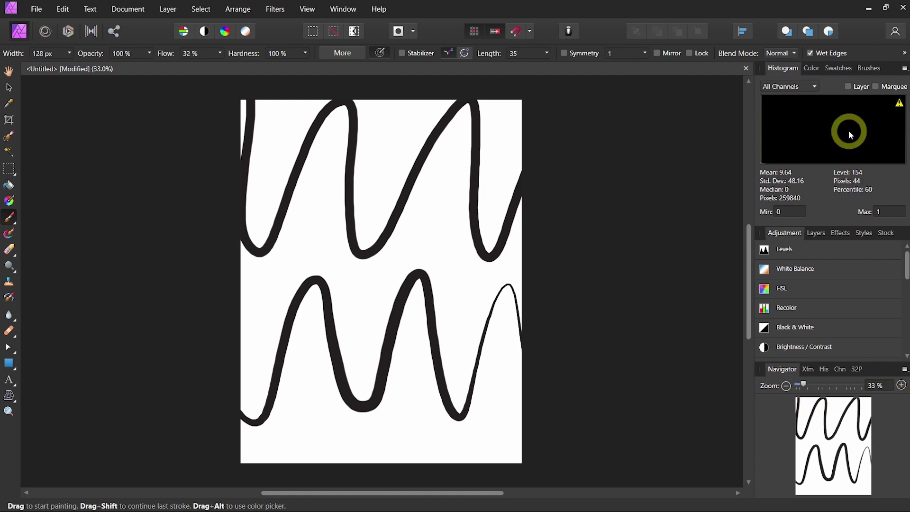
# Step: Flood fill the white background around the strokes with light green, RGB 135, 255, 39
pyautogui.click(813, 71)
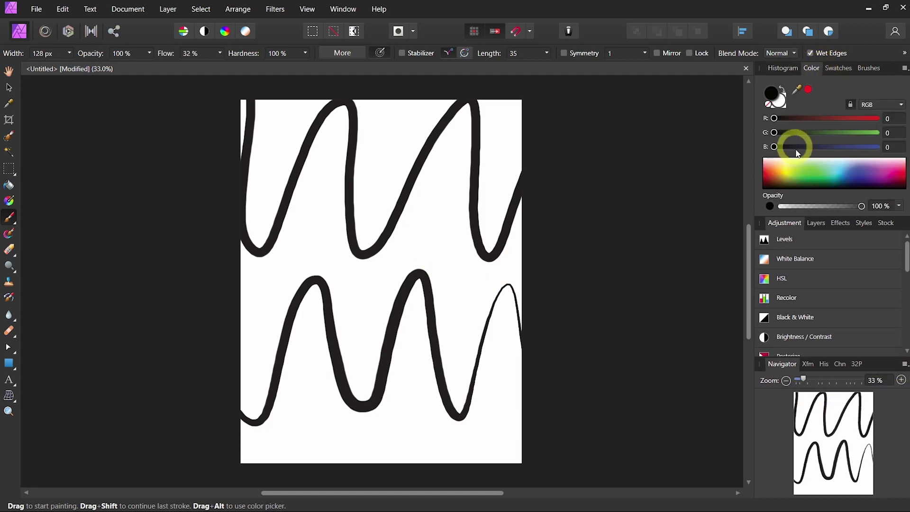
pyautogui.moveTo(805, 170); pyautogui.dragTo(801, 171)
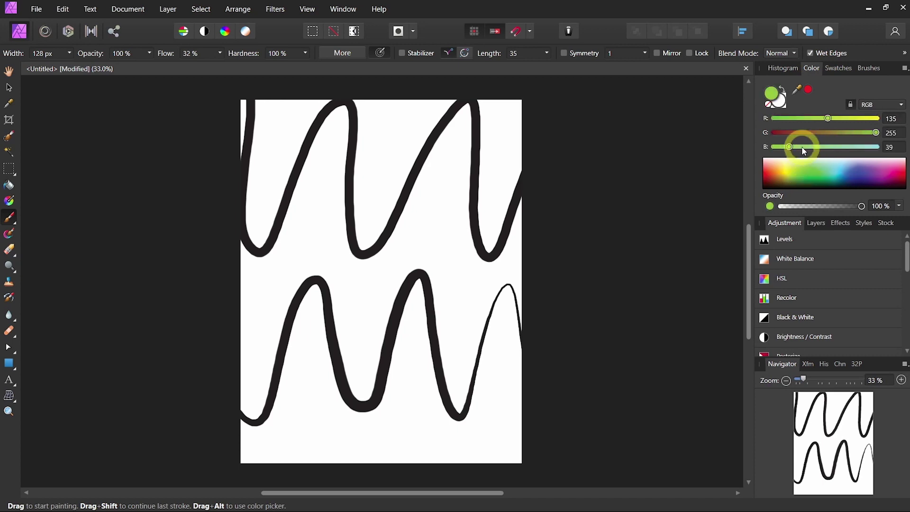
pyautogui.click(10, 187)
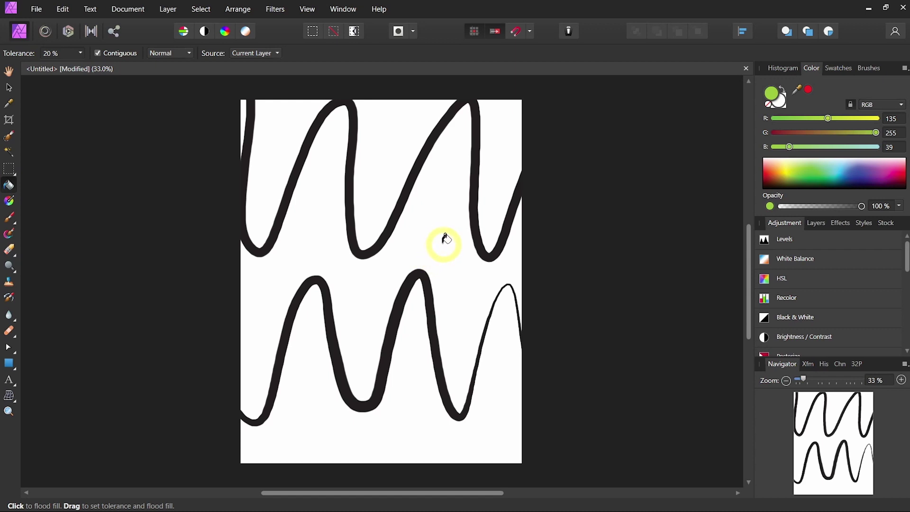
pyautogui.click(462, 232)
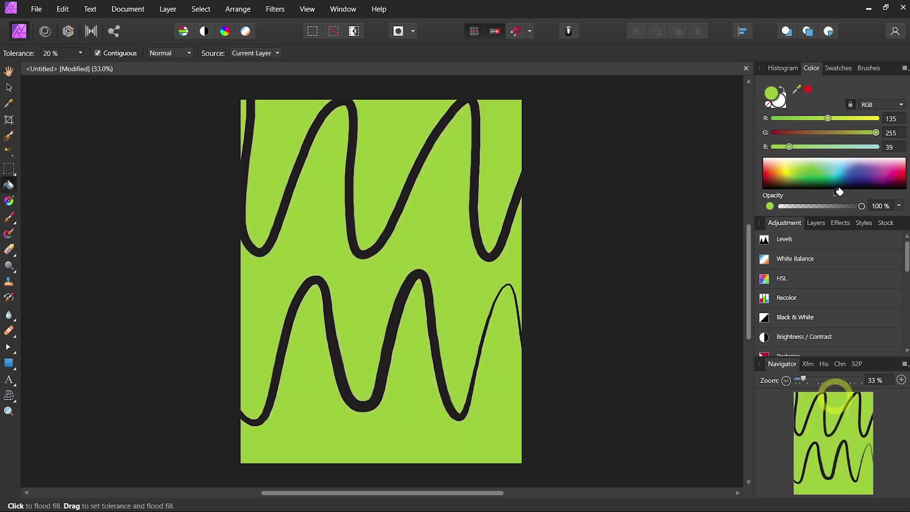
# Step: Set up the Paint Brush with the first 128 px Acrylics brush and purple, RGB 157, 39, 255
pyautogui.click(870, 67)
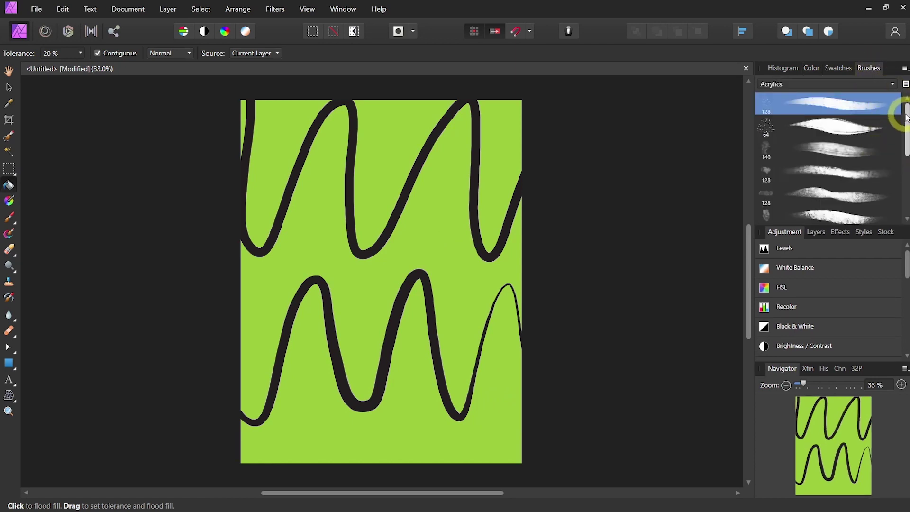
pyautogui.moveTo(907, 117)
pyautogui.mouseDown()
pyautogui.moveTo(906, 191)
pyautogui.moveTo(907, 99)
pyautogui.mouseUp()
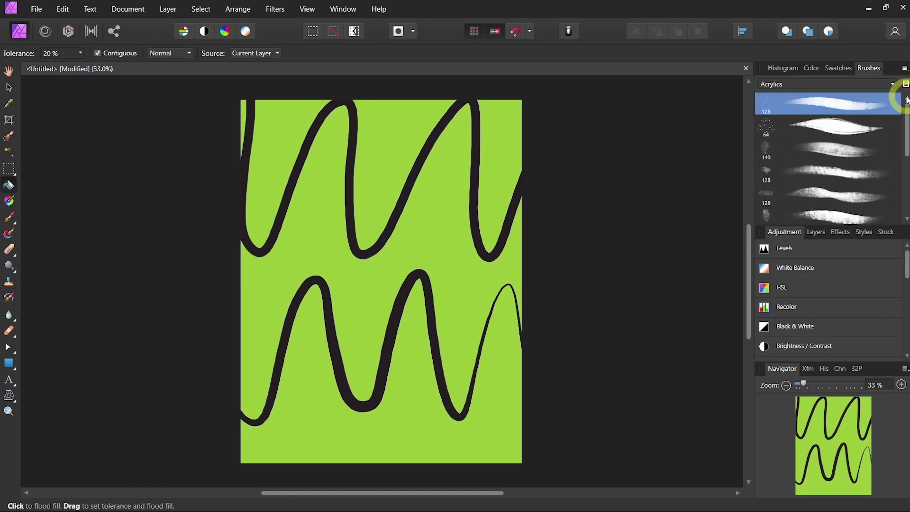
pyautogui.click(9, 217)
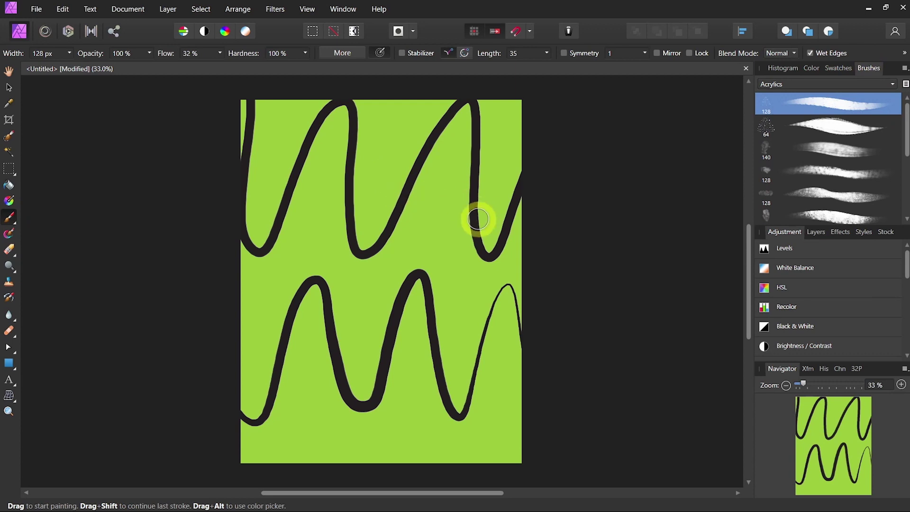
pyautogui.click(812, 68)
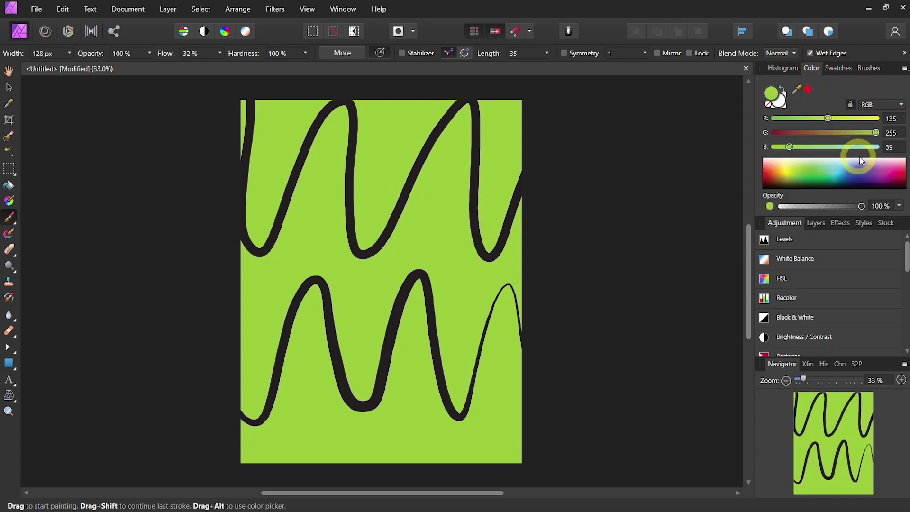
pyautogui.moveTo(879, 176)
pyautogui.mouseDown()
pyautogui.moveTo(867, 179)
pyautogui.moveTo(874, 176)
pyautogui.mouseUp()
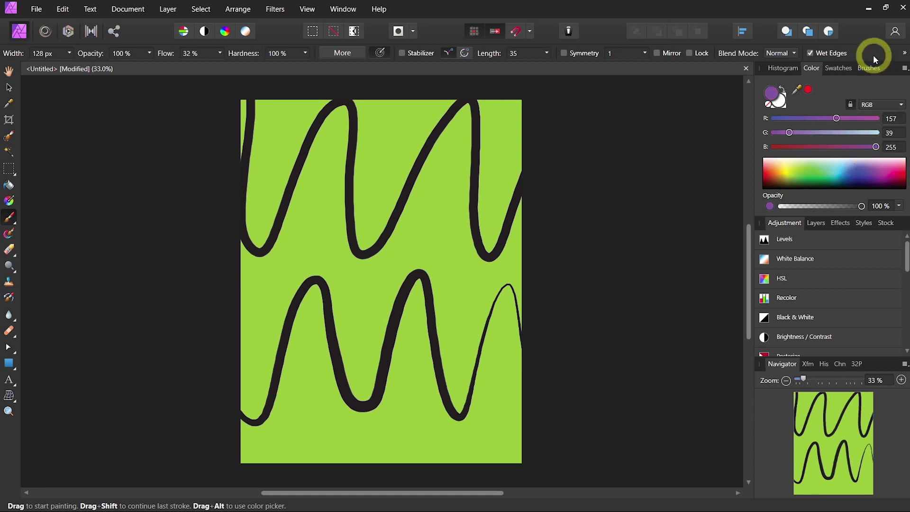
pyautogui.click(870, 68)
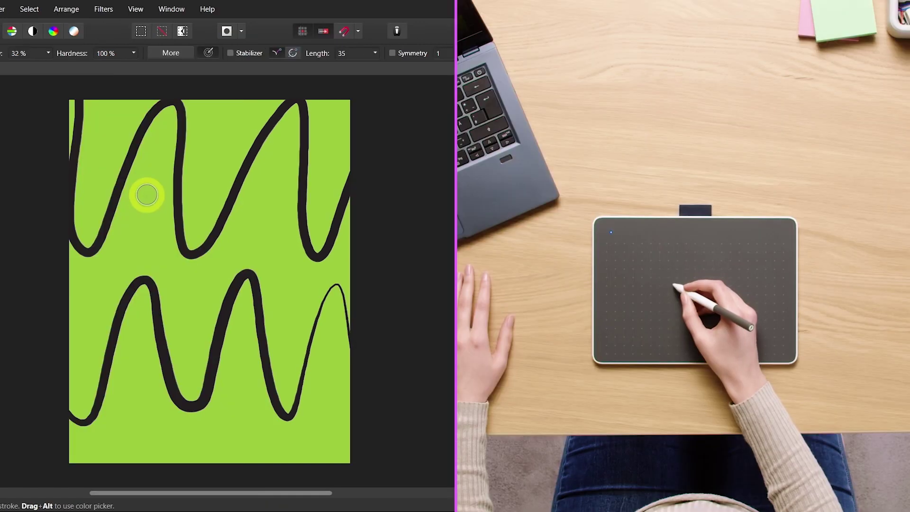
# Step: Paint two short vertical marks as eyes in the upper half of the page and a V-shaped mark centered below them
pyautogui.moveTo(317, 188); pyautogui.dragTo(316, 224)
pyautogui.moveTo(436, 201); pyautogui.dragTo(439, 199)
pyautogui.moveTo(267, 200)
pyautogui.mouseDown()
pyautogui.moveTo(264, 214)
pyautogui.moveTo(265, 205)
pyautogui.mouseUp()
pyautogui.moveTo(173, 281)
pyautogui.mouseDown()
pyautogui.moveTo(187, 317)
pyautogui.moveTo(222, 270)
pyautogui.mouseUp()
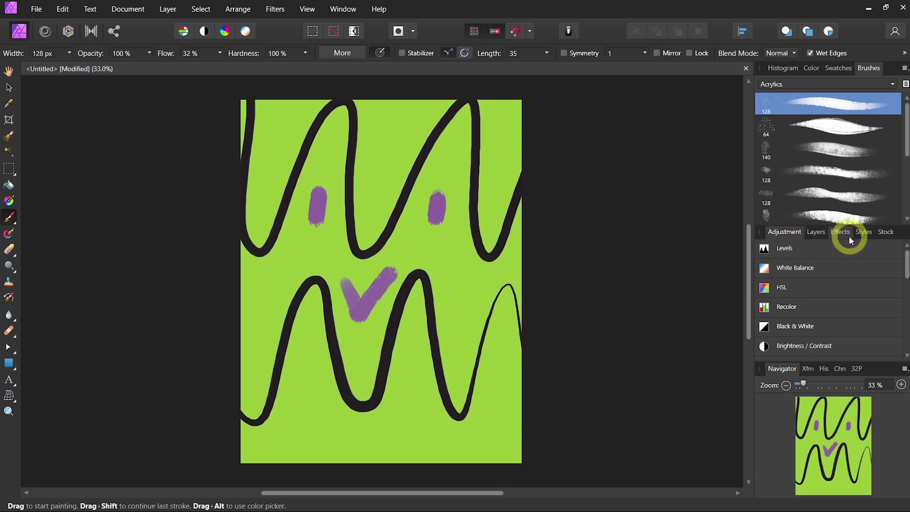
# Step: Add a new pixel layer and paint a pale yellow bow, RGB 255, 226, 124, on it in the page's upper-left corner
pyautogui.click(815, 232)
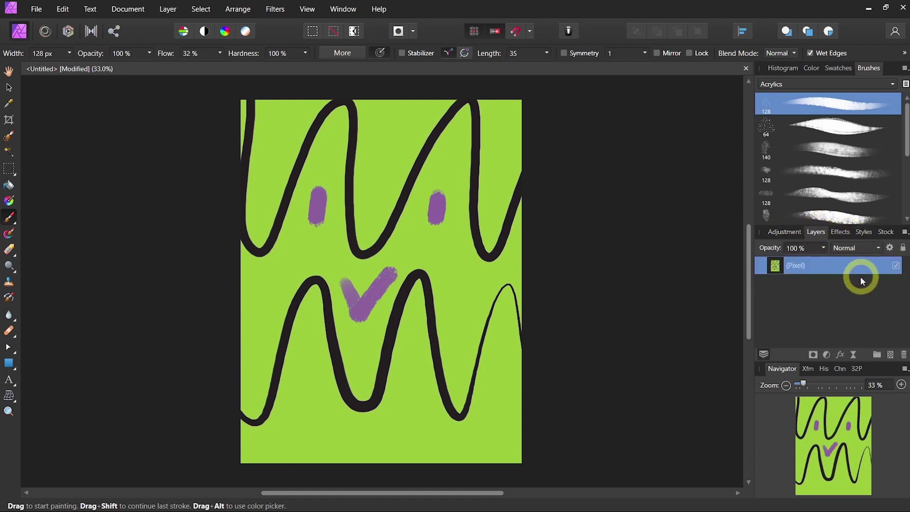
pyautogui.click(891, 356)
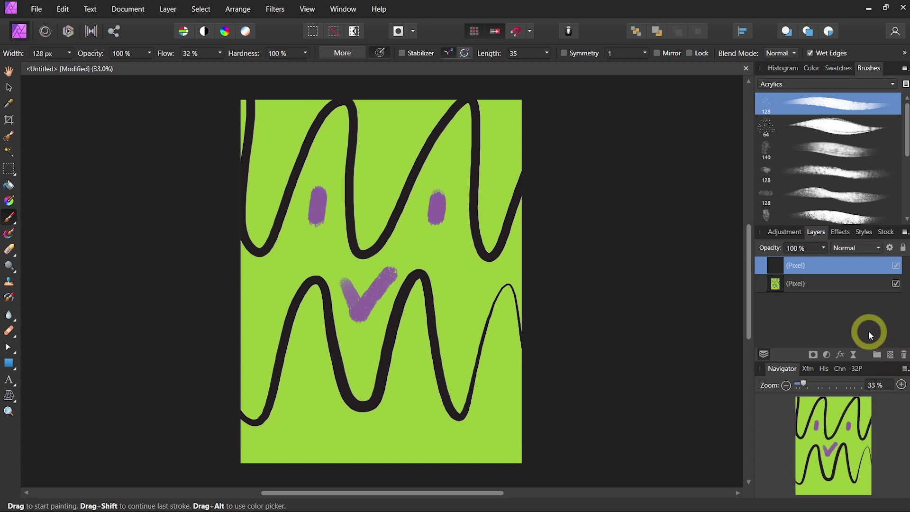
pyautogui.click(812, 68)
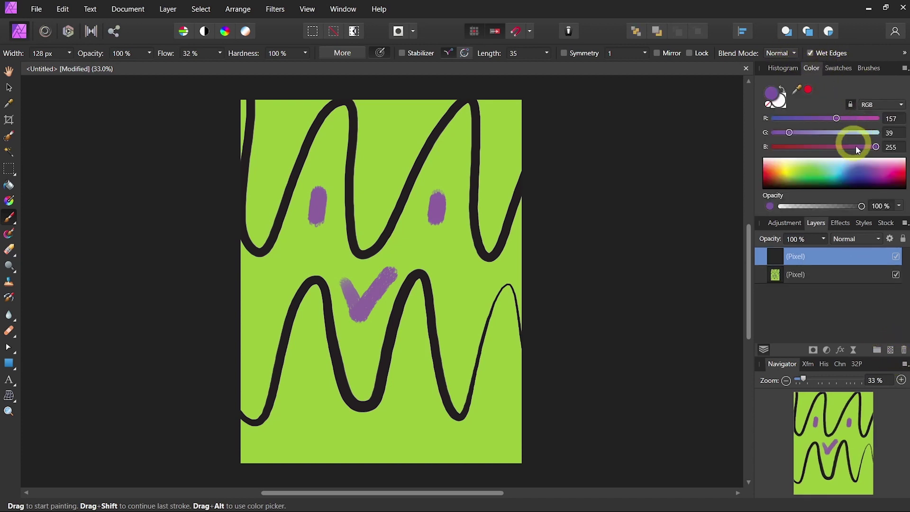
pyautogui.click(897, 171)
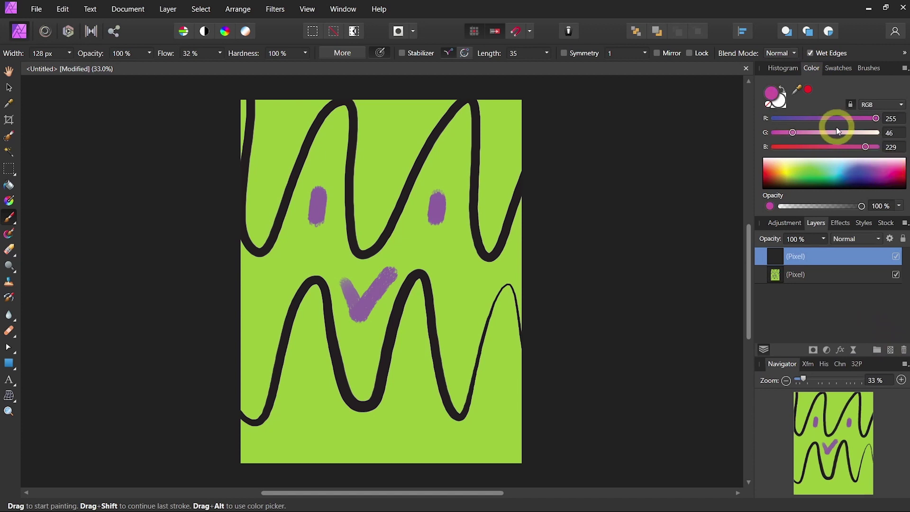
pyautogui.click(780, 171)
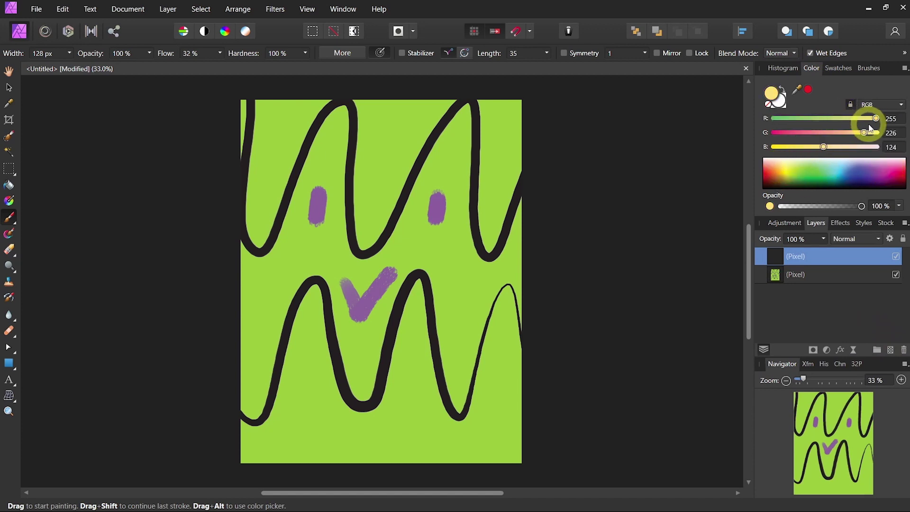
pyautogui.moveTo(290, 145)
pyautogui.mouseDown()
pyautogui.moveTo(297, 132)
pyautogui.moveTo(266, 124)
pyautogui.moveTo(292, 144)
pyautogui.moveTo(301, 132)
pyautogui.moveTo(342, 142)
pyautogui.moveTo(302, 116)
pyautogui.mouseUp()
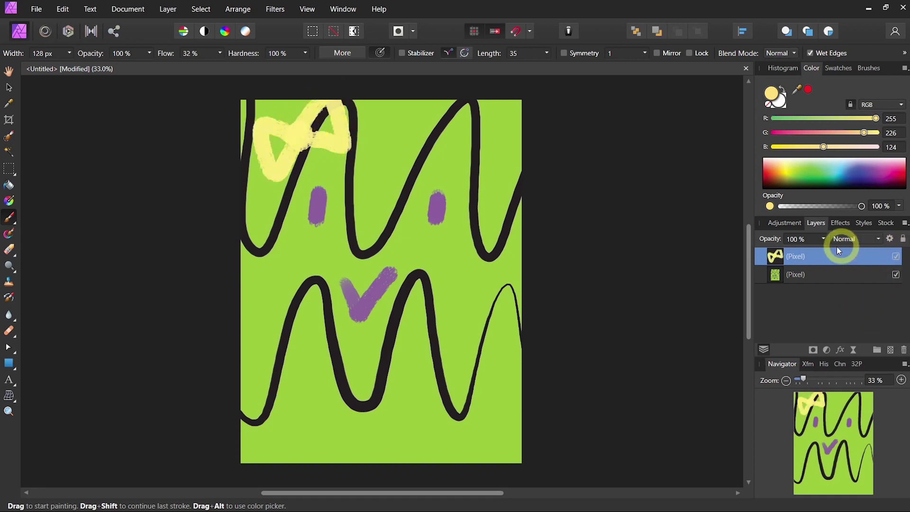
# Step: Hide the bow layer and show it again, and enlarge the canvas view to 50%
pyautogui.click(896, 257)
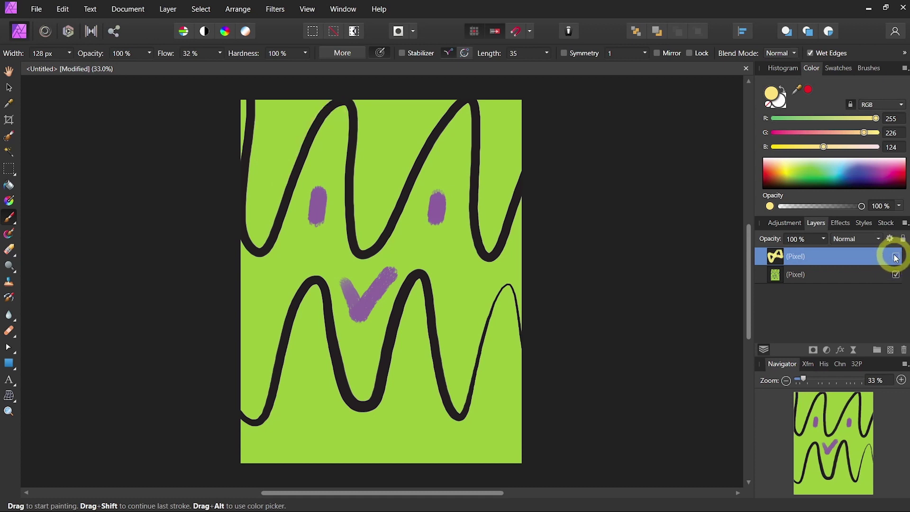
pyautogui.click(896, 257)
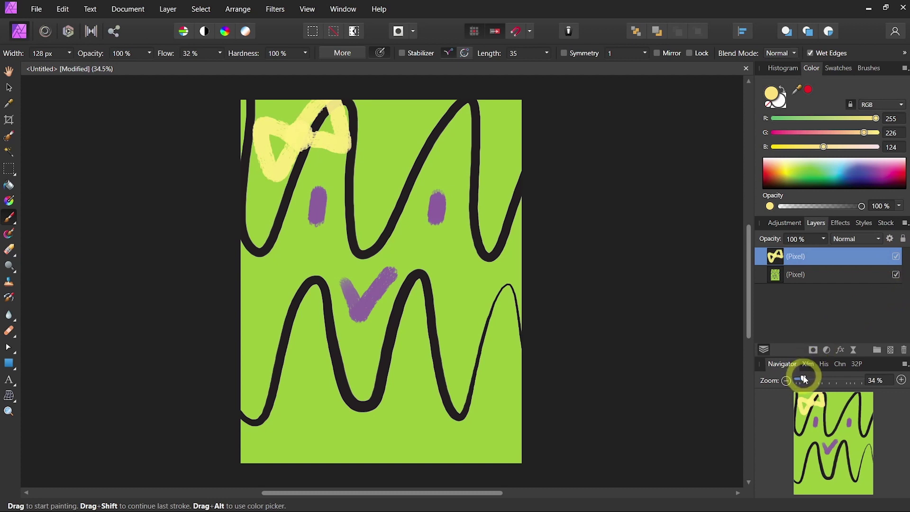
pyautogui.moveTo(803, 380); pyautogui.dragTo(810, 379)
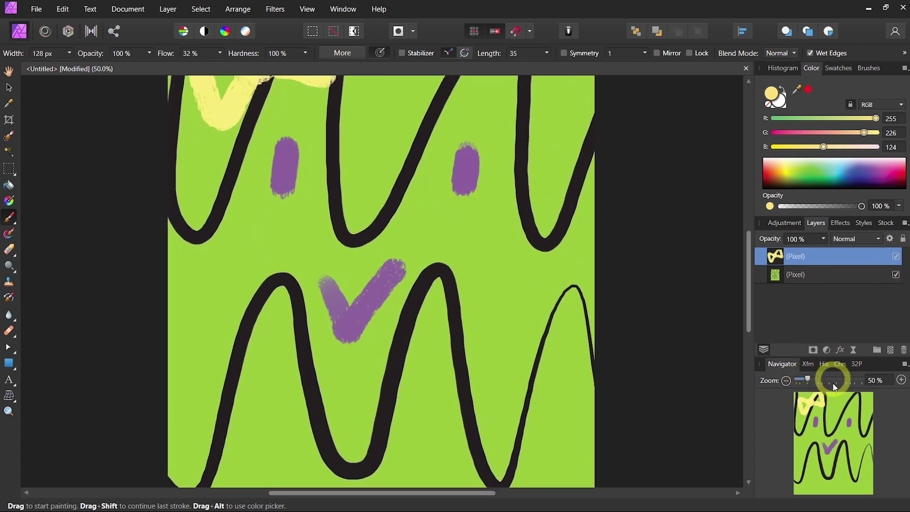